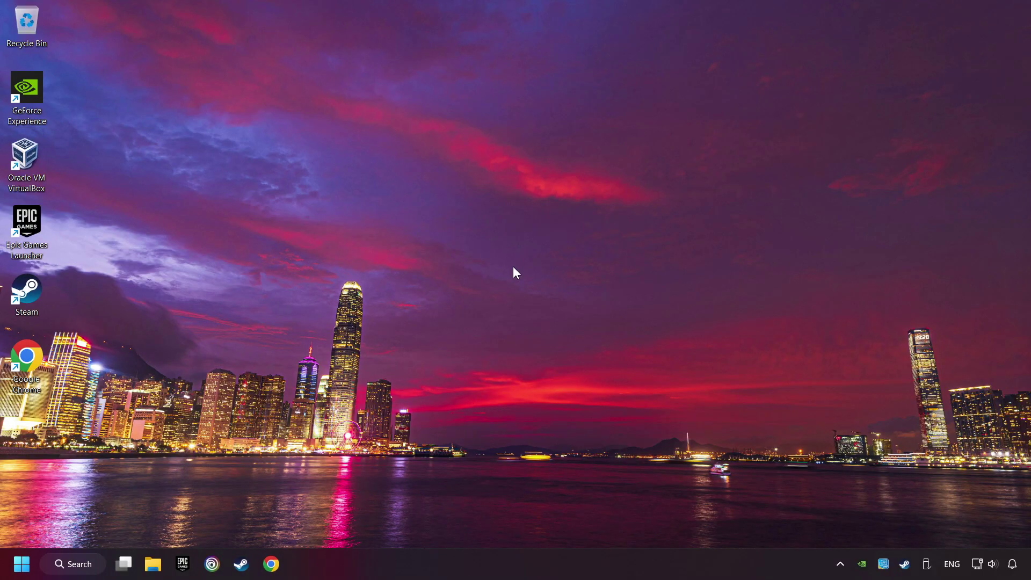
From the Steam library, open Steam Settings on the Account page
click(241, 564)
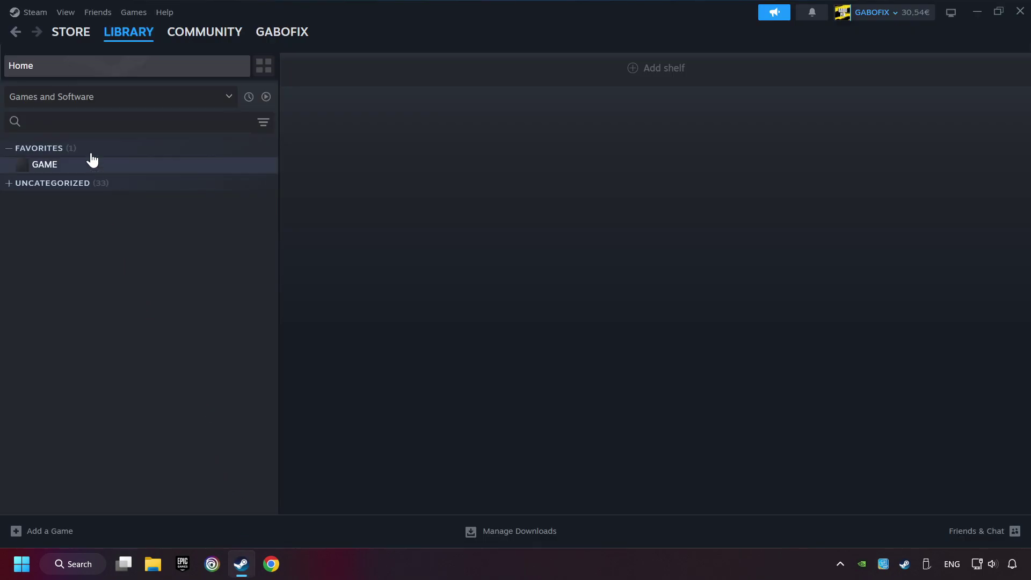
click(37, 14)
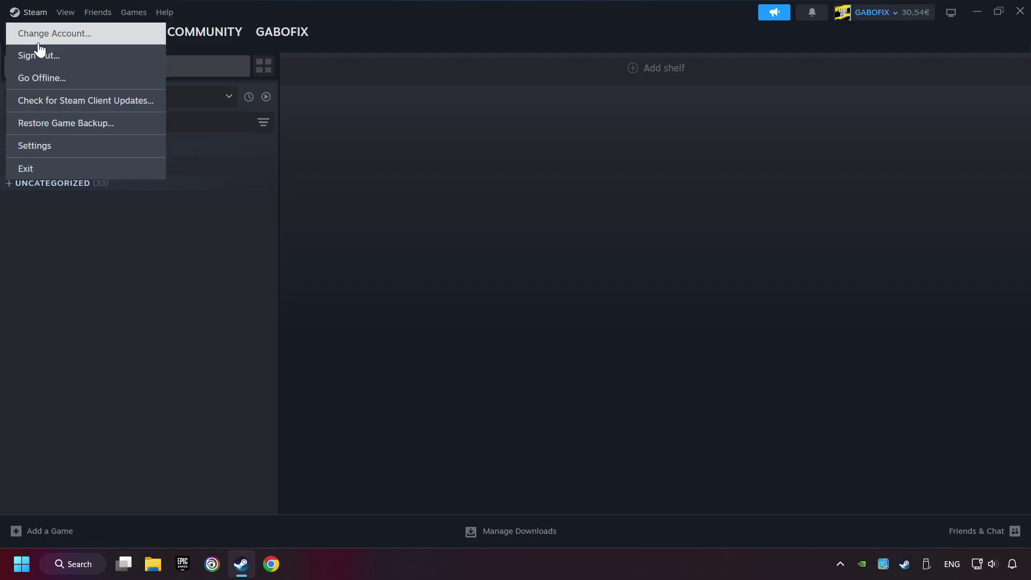
click(109, 149)
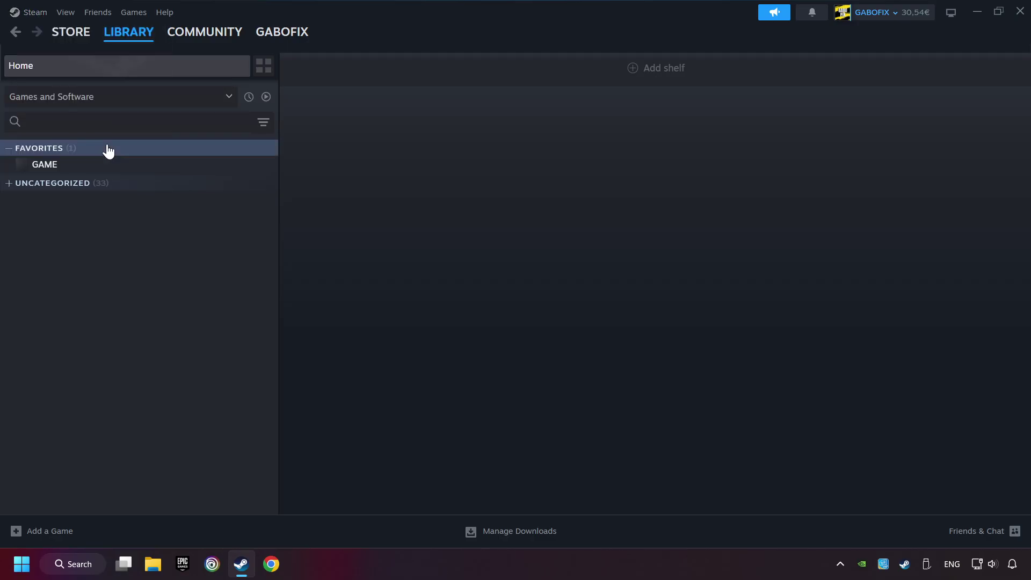
scroll(274, 290, down, 1)
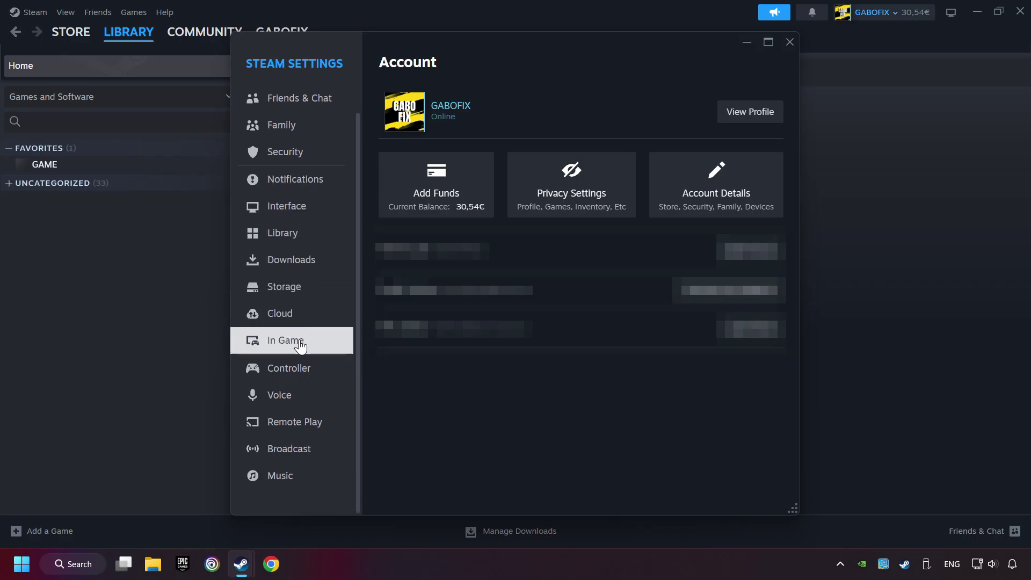
Turn on Steam Input for Xbox, Switch Pro and generic controllers, leaving PlayStation unchanged
click(341, 373)
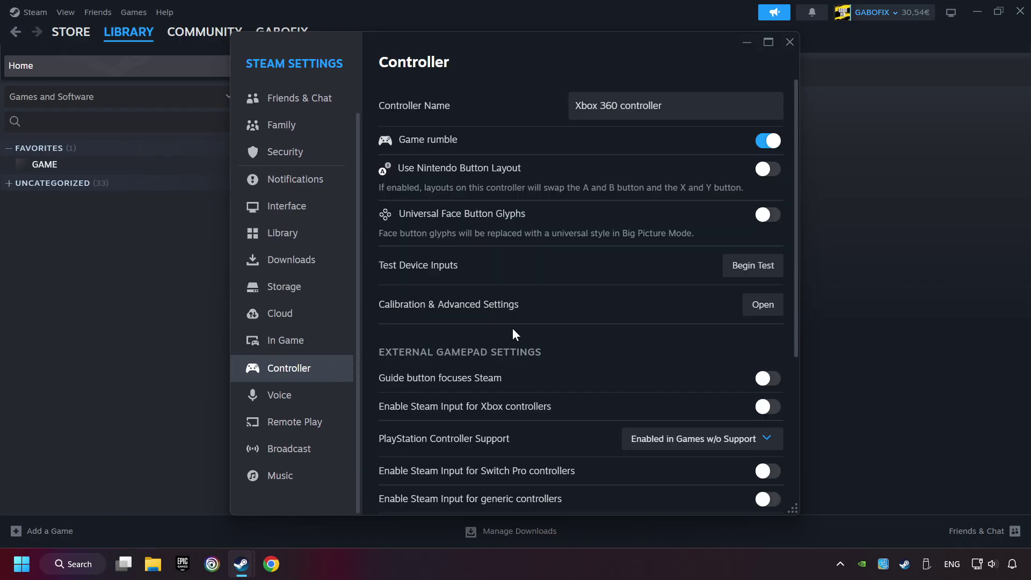
scroll(563, 323, down, 3)
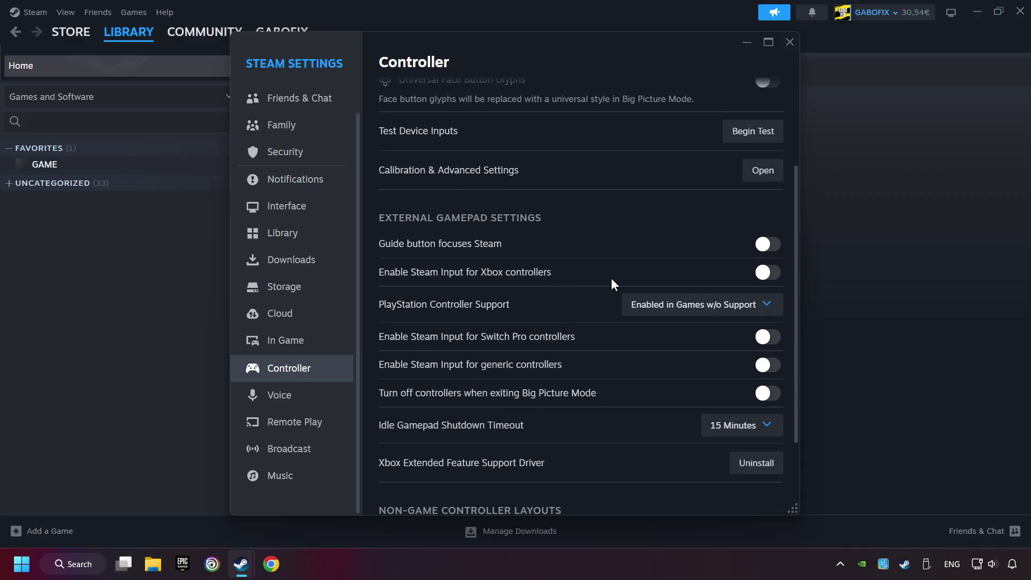
click(766, 273)
click(765, 303)
click(718, 362)
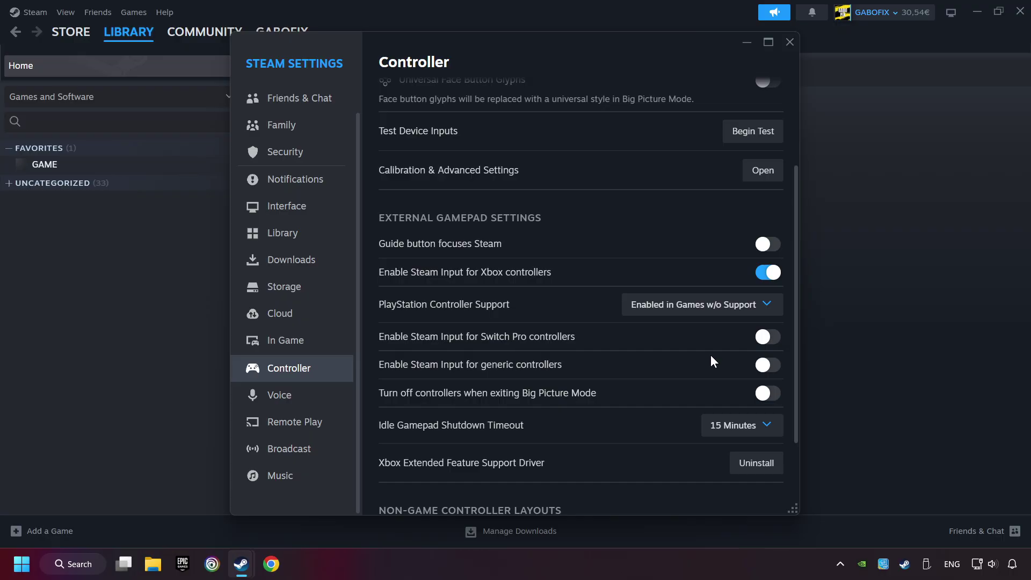
click(773, 342)
click(768, 365)
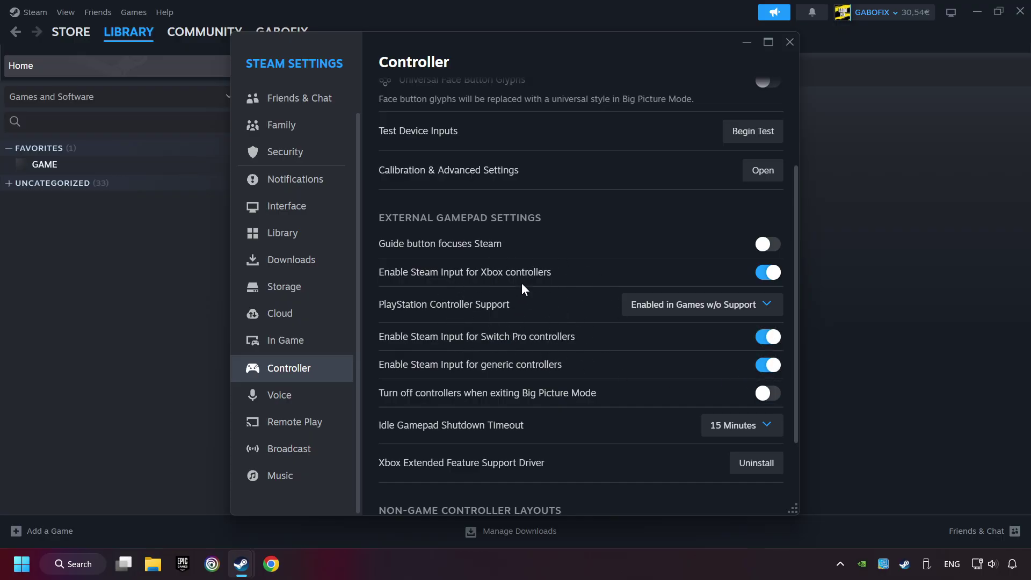
click(790, 44)
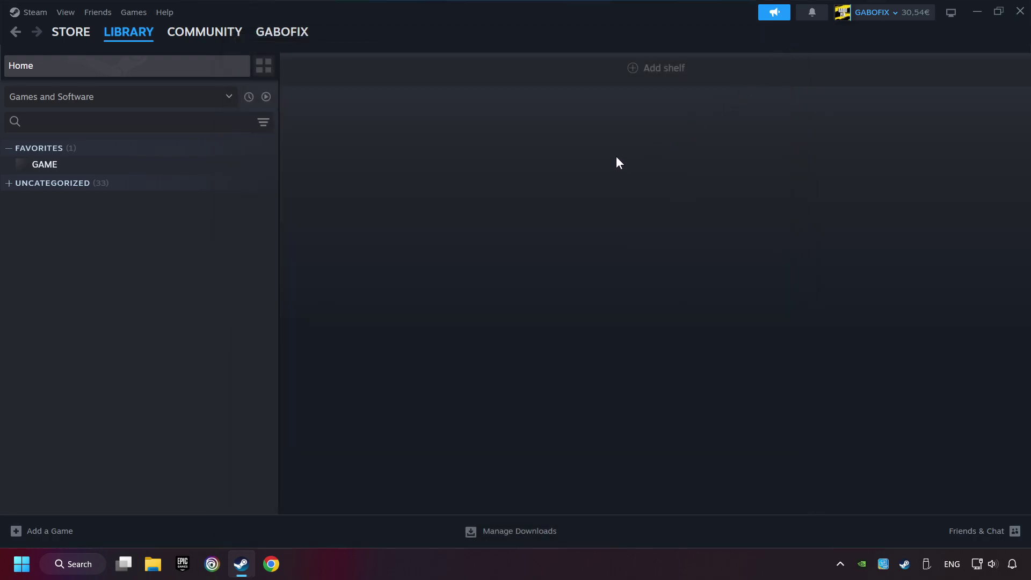
click(51, 536)
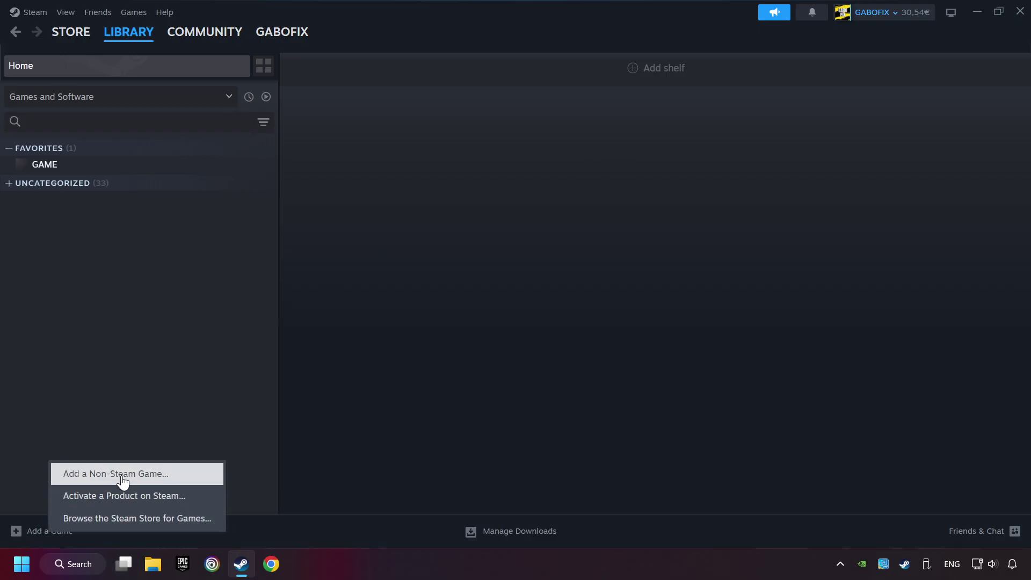
click(181, 475)
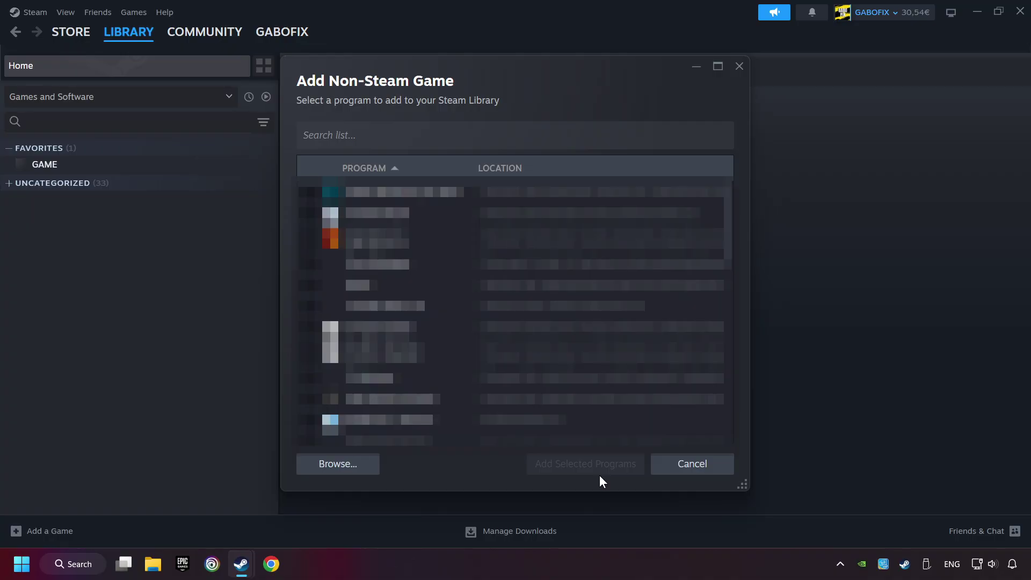
click(666, 472)
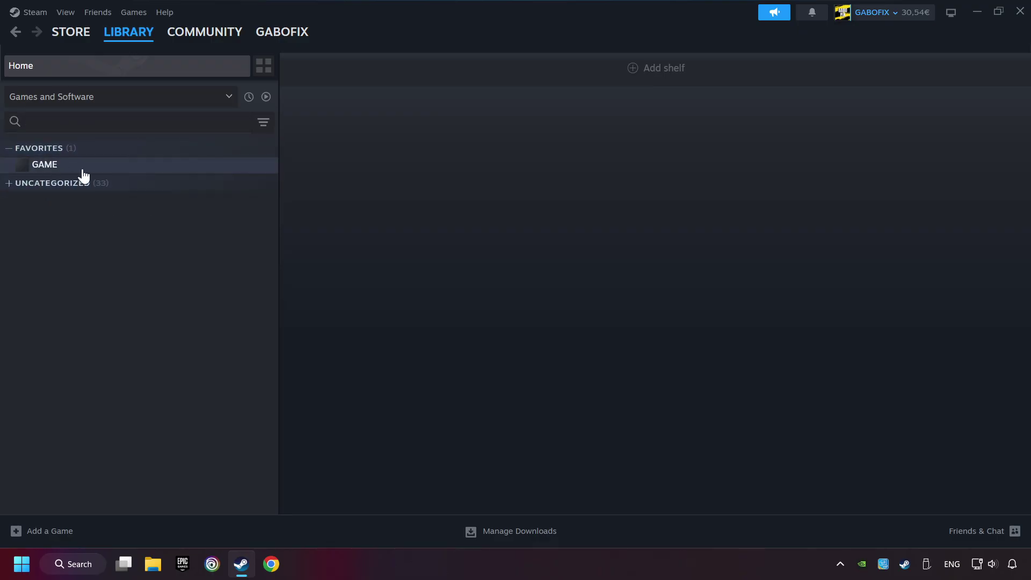
Open GAME's library page and its controller settings showing the Gamepad template
click(118, 168)
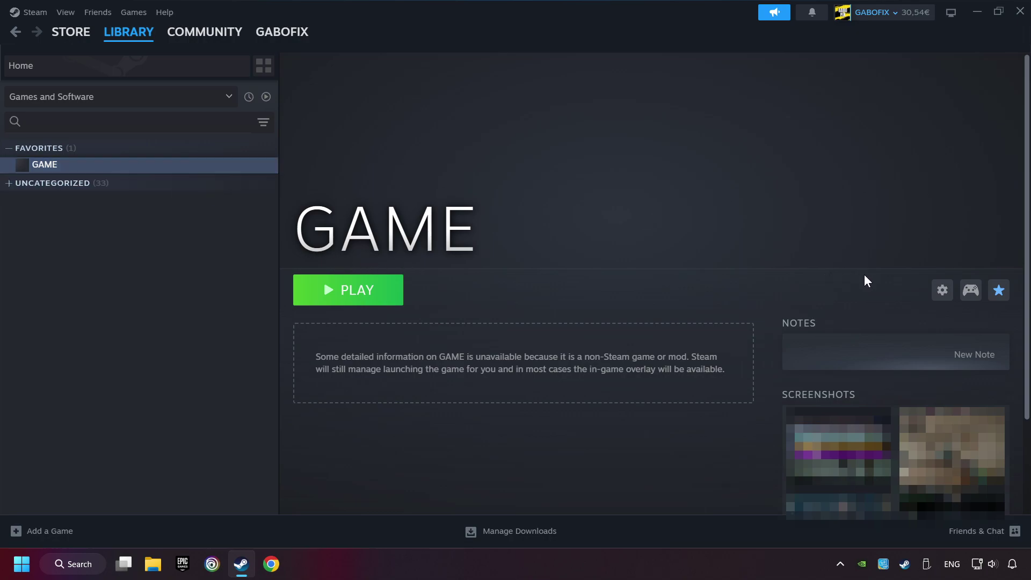
click(951, 312)
click(971, 295)
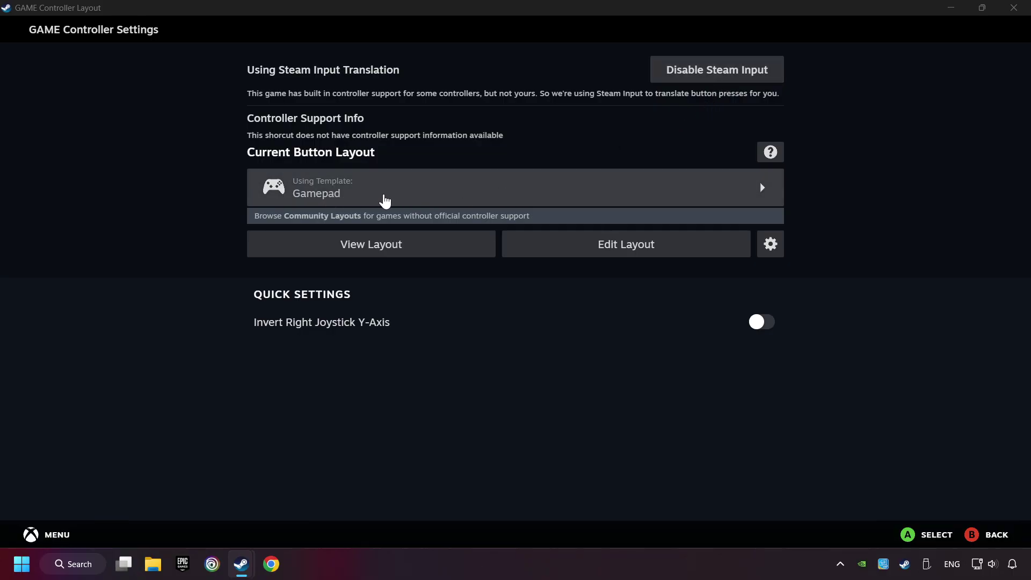
Apply the Gamepad template to GAME after reviewing its trigger, joystick and button bindings
click(408, 197)
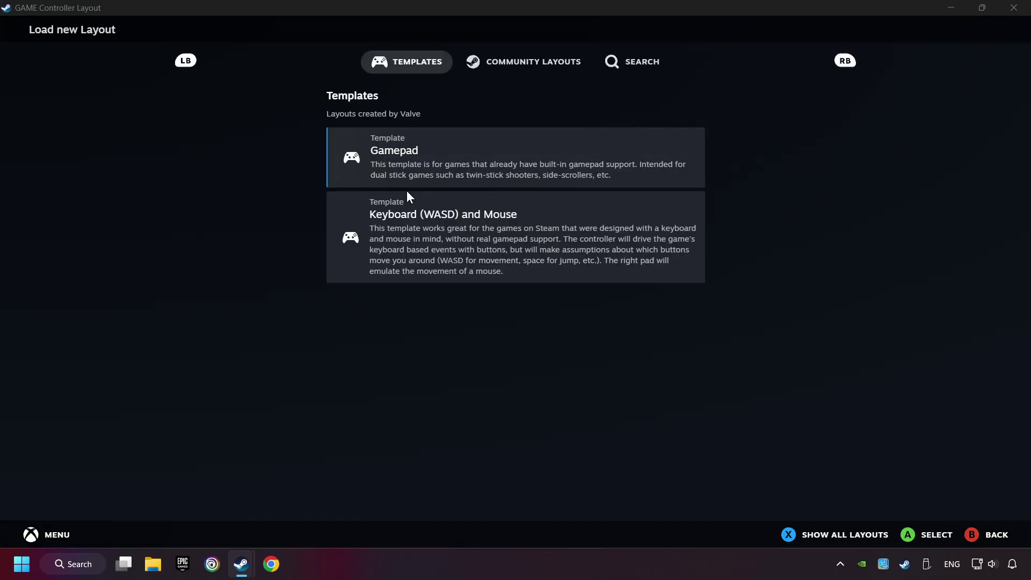
click(452, 155)
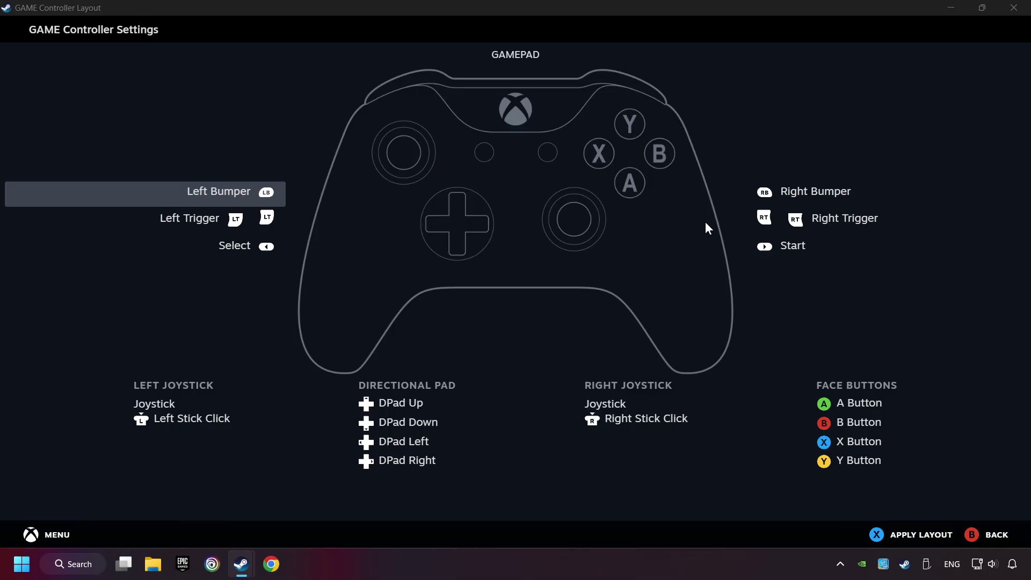
click(792, 223)
click(232, 112)
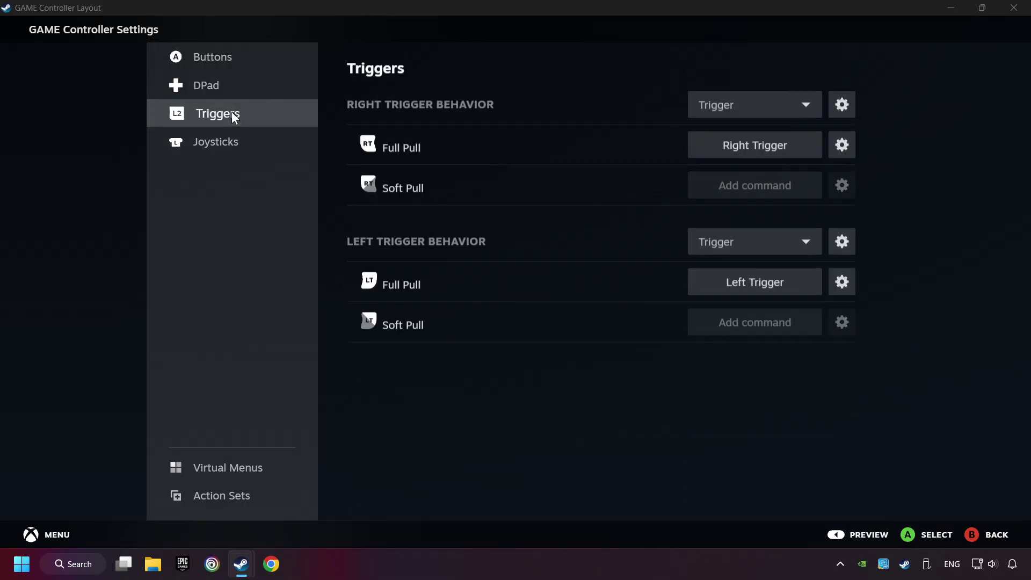
click(220, 142)
click(241, 70)
click(858, 534)
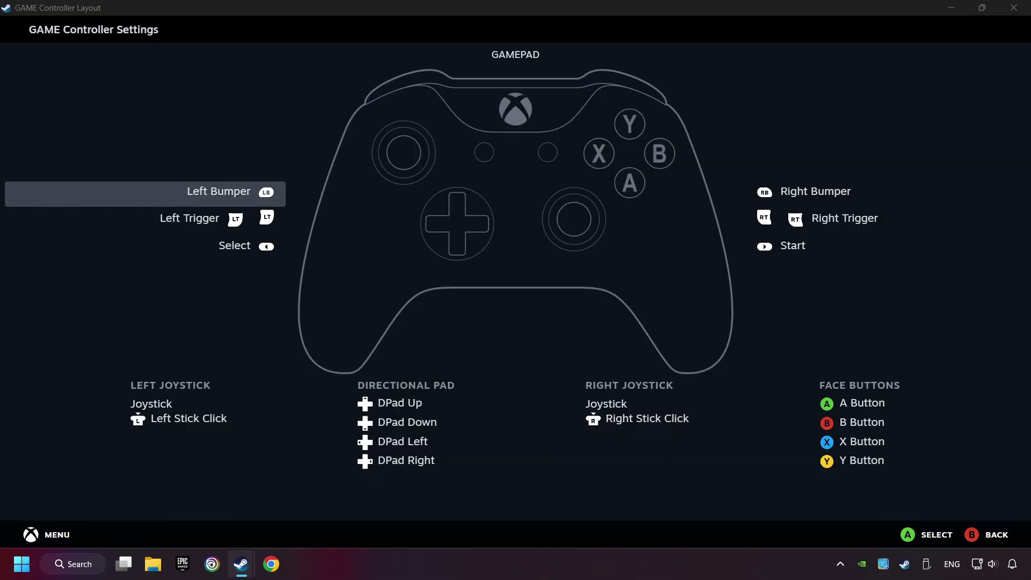
click(975, 532)
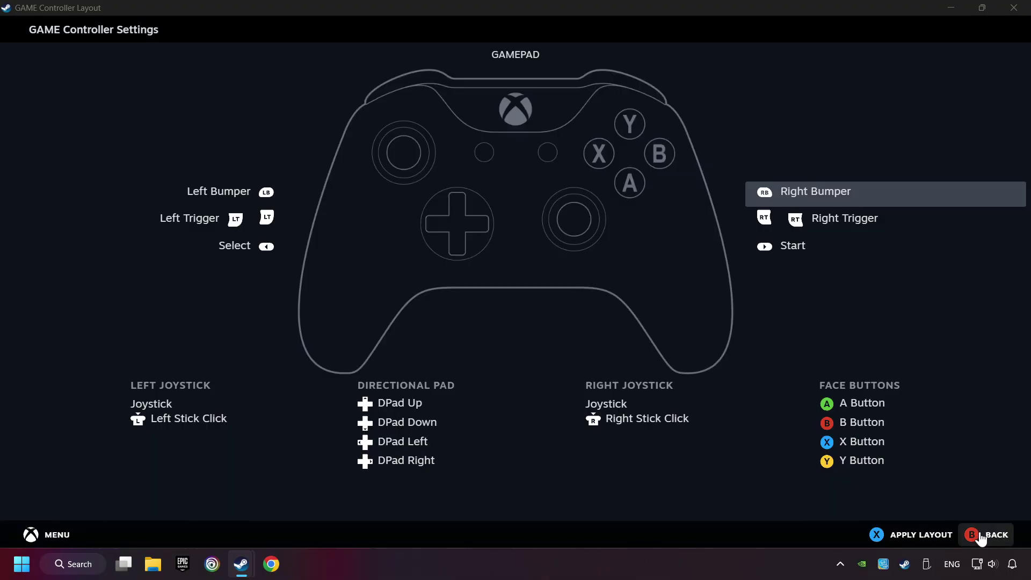
click(905, 535)
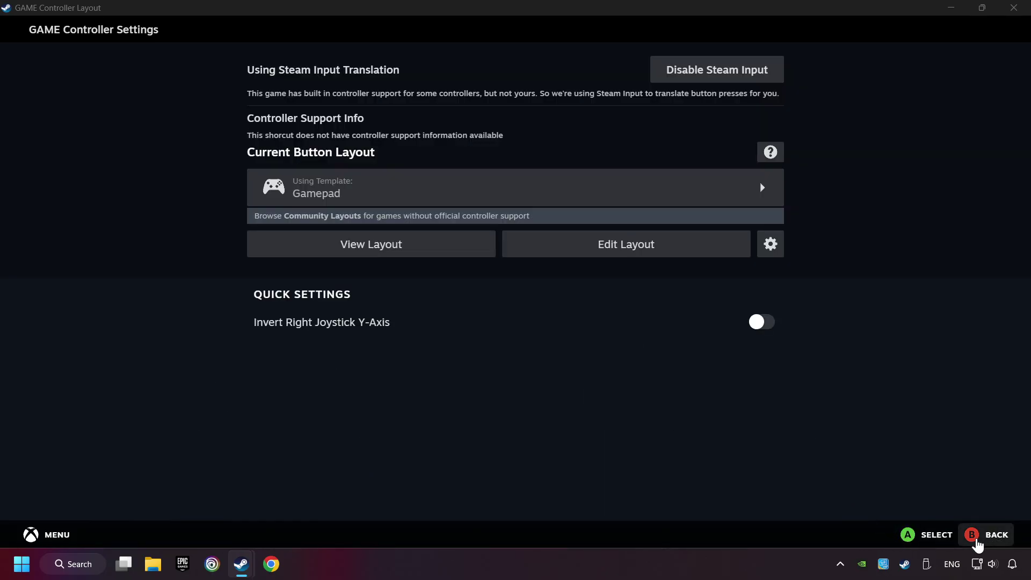
Close the Controller Layout window, returning to GAME's library page
click(988, 535)
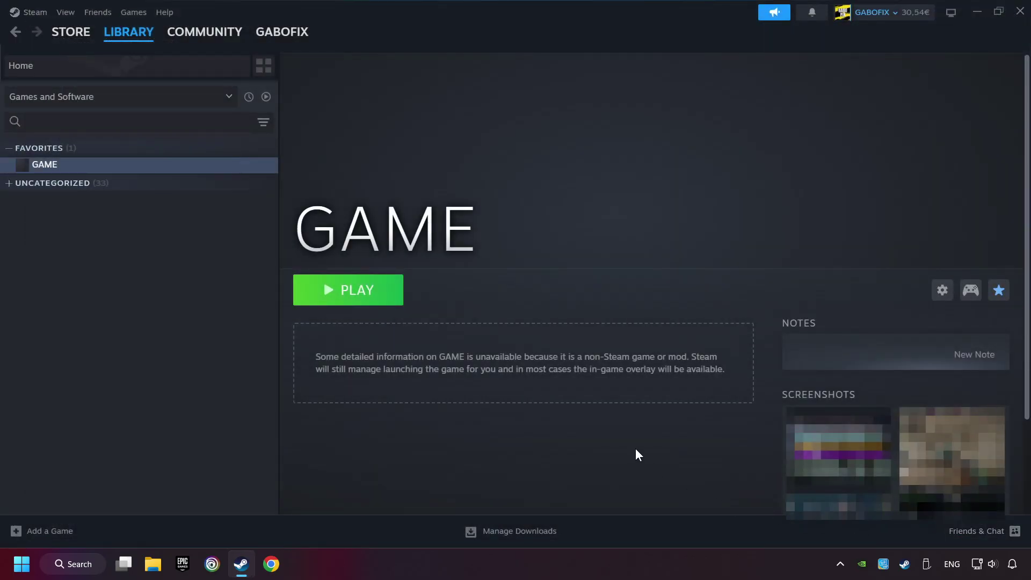